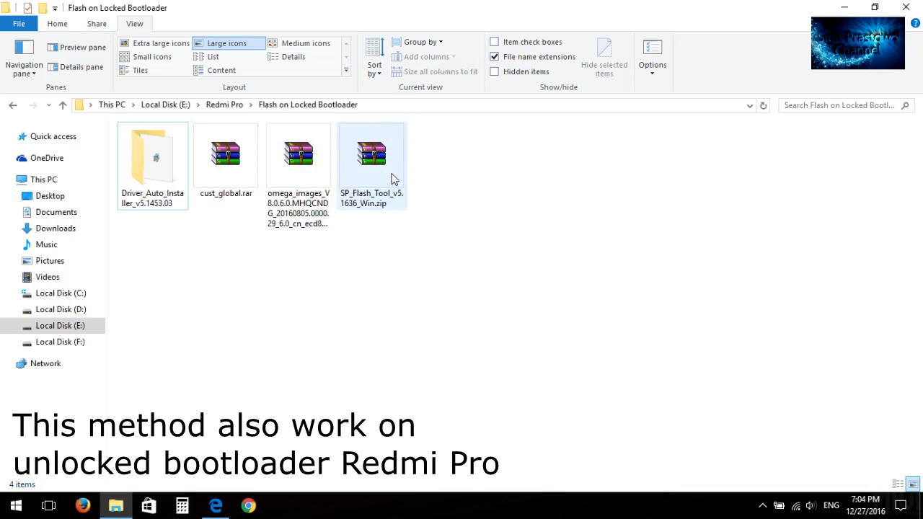
# - Examine the downloaded driver, cust, ROM and SP Flash Tool files, including the contents of the Driver_Auto_Installer_v5.1453.03 folder
pyautogui.click(393, 179)
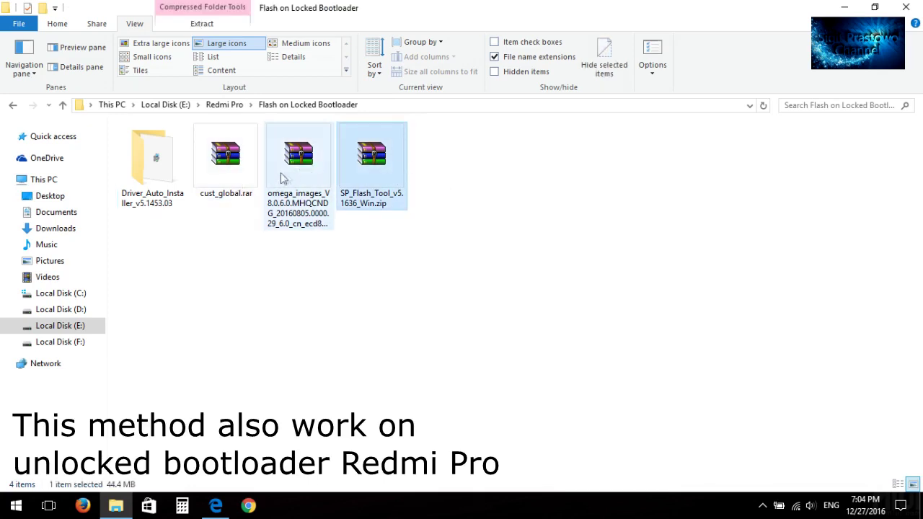
pyautogui.click(298, 165)
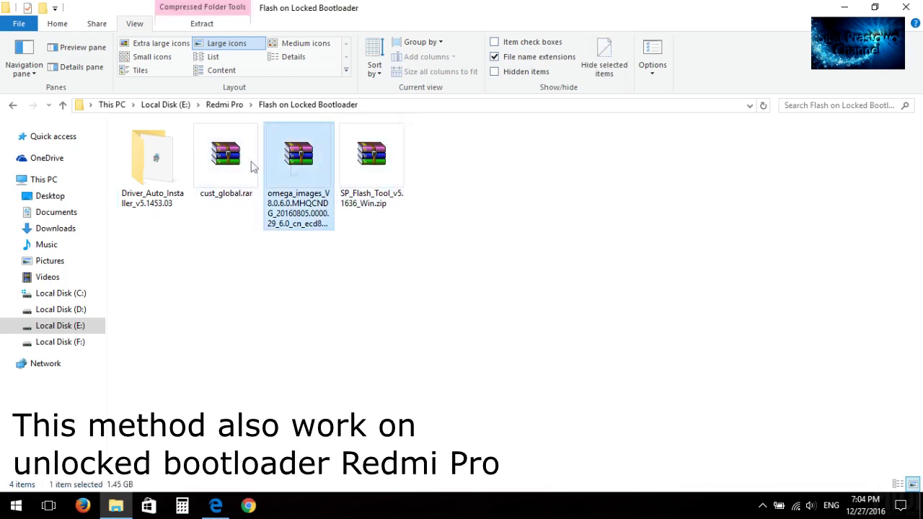
pyautogui.click(232, 163)
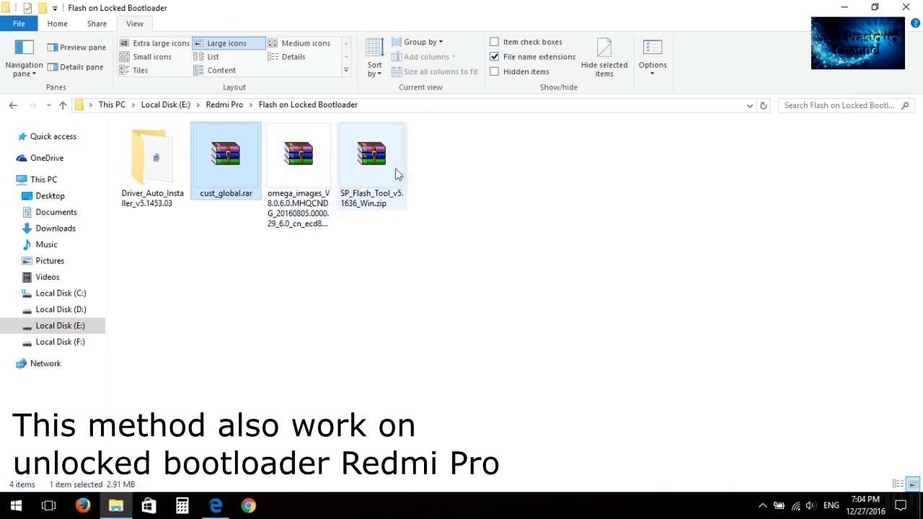
pyautogui.click(380, 169)
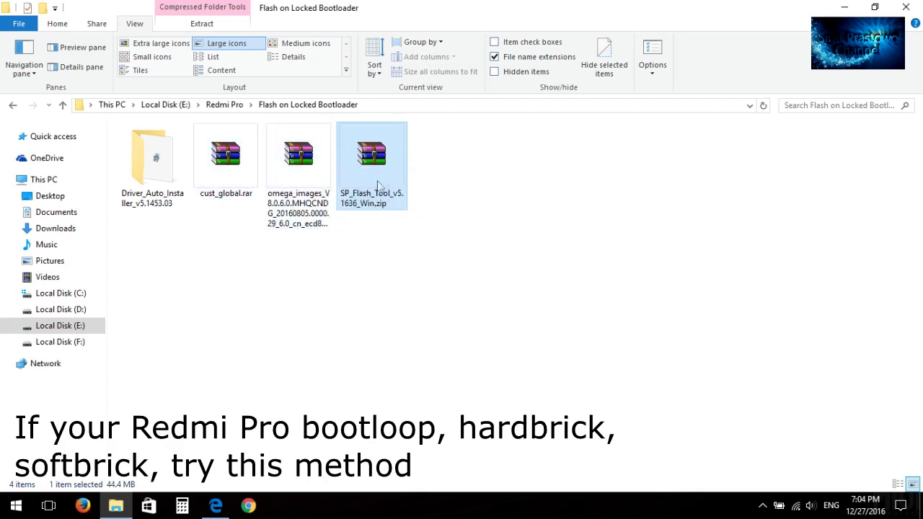
pyautogui.click(308, 189)
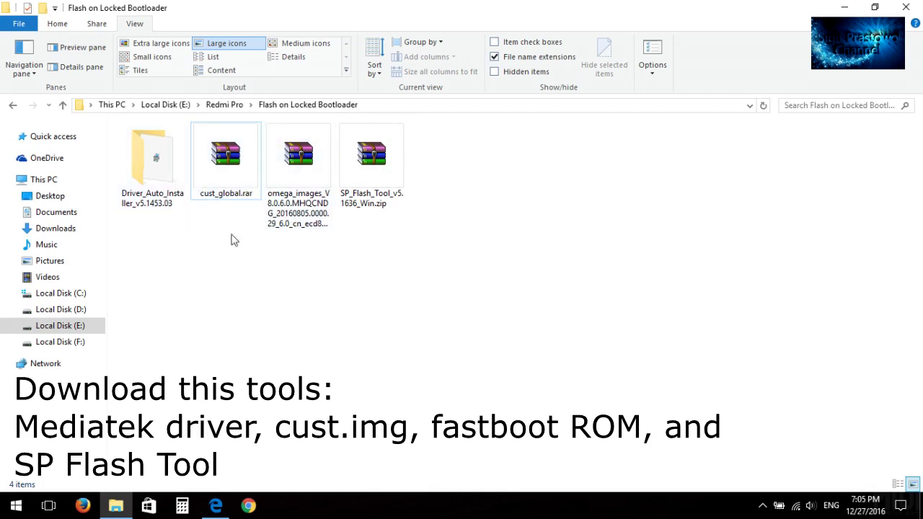
pyautogui.doubleClick(153, 169)
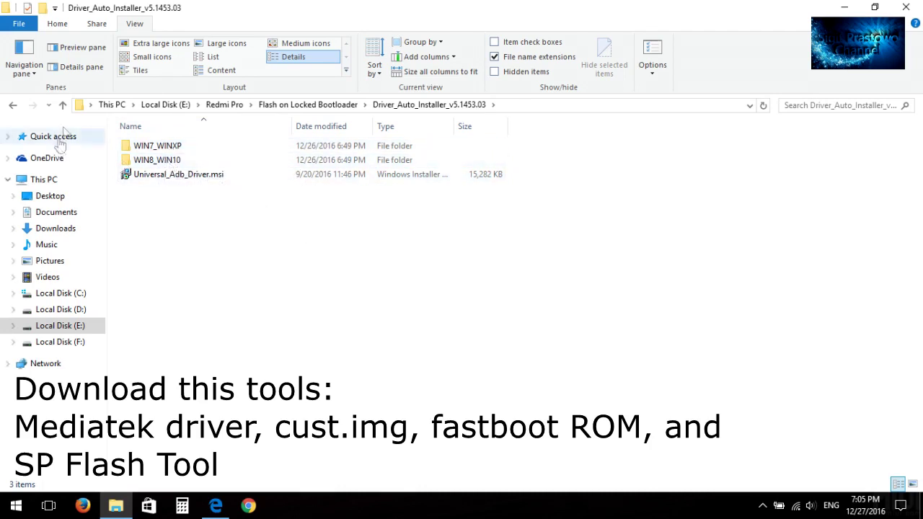
pyautogui.click(277, 105)
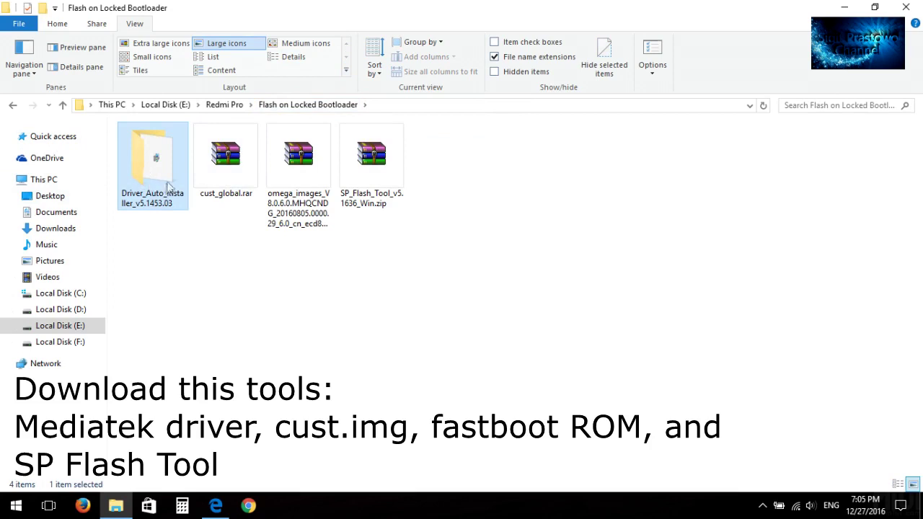
pyautogui.click(227, 180)
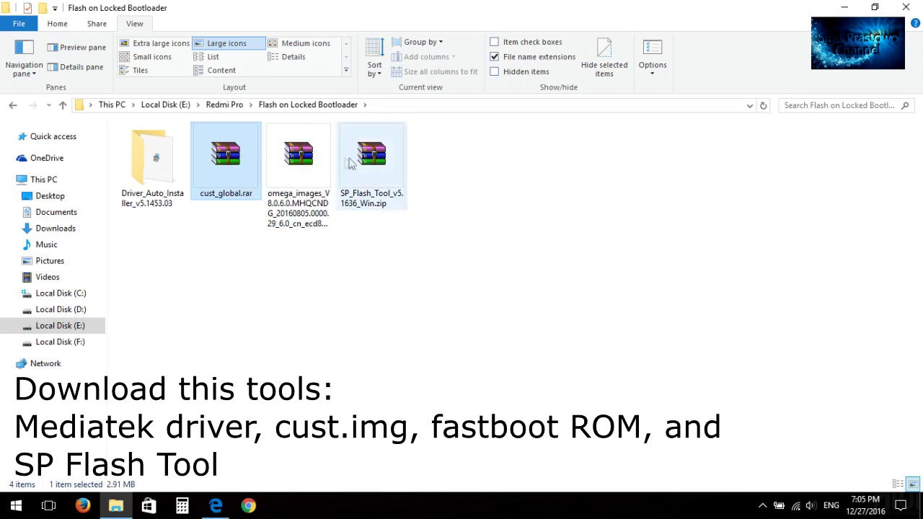
pyautogui.click(297, 173)
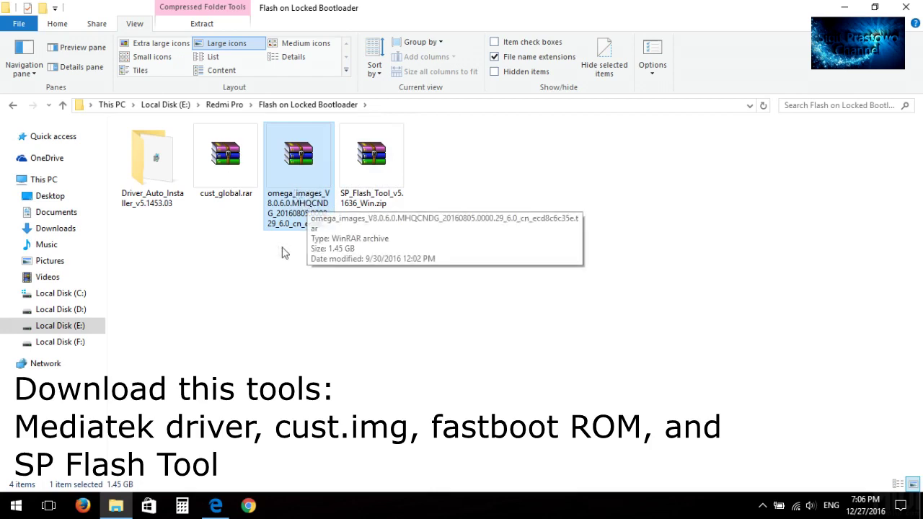
pyautogui.keyDown('ctrl'); pyautogui.click(289, 217); pyautogui.keyUp('ctrl')
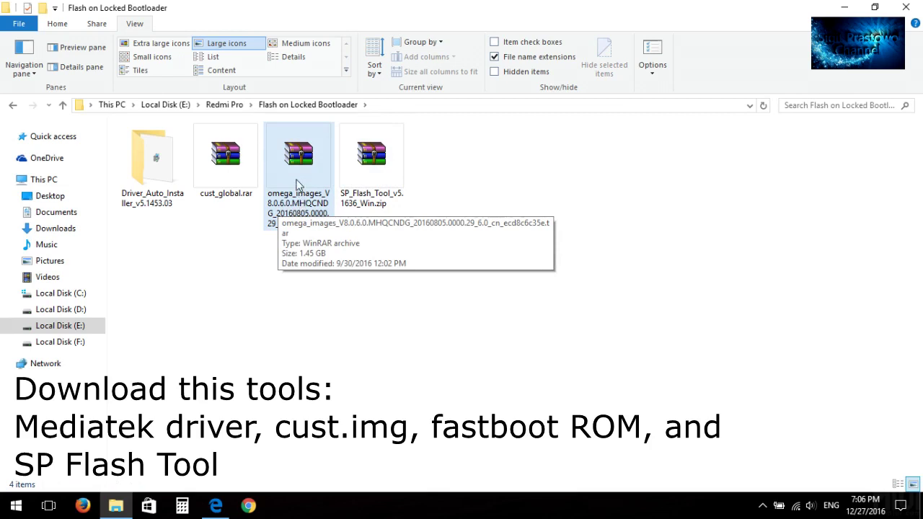
pyautogui.click(226, 162)
pyautogui.click(299, 169)
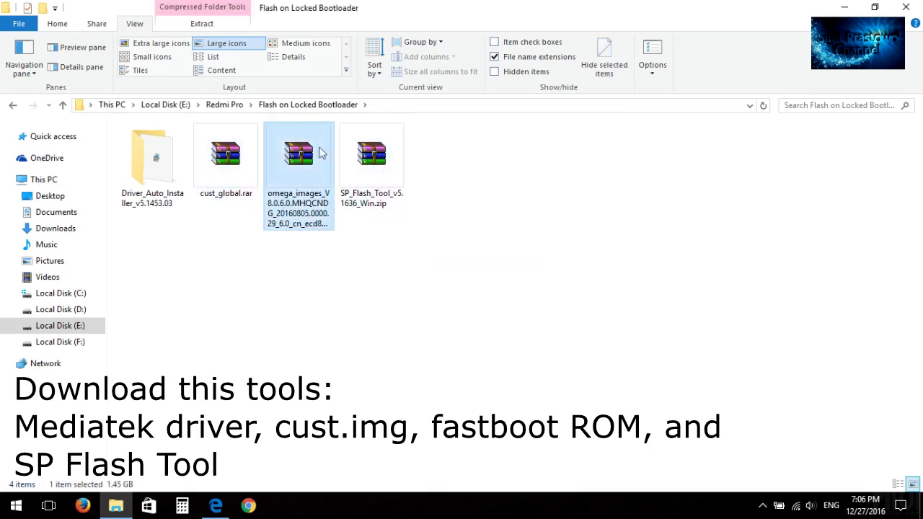
pyautogui.click(378, 175)
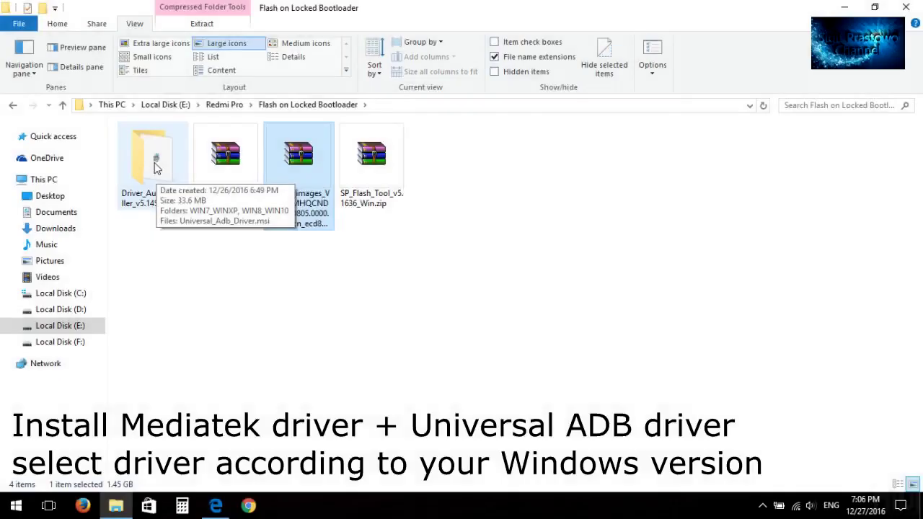
pyautogui.doubleClick(157, 168)
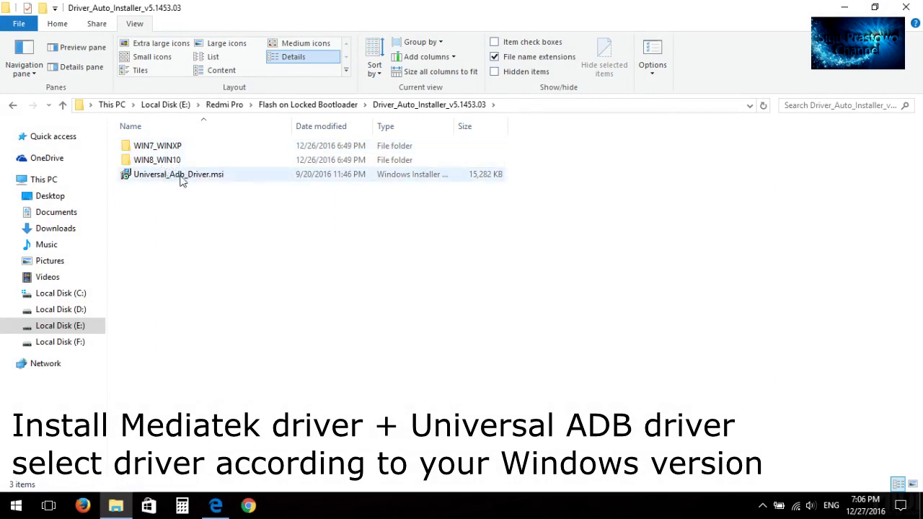
pyautogui.click(12, 106)
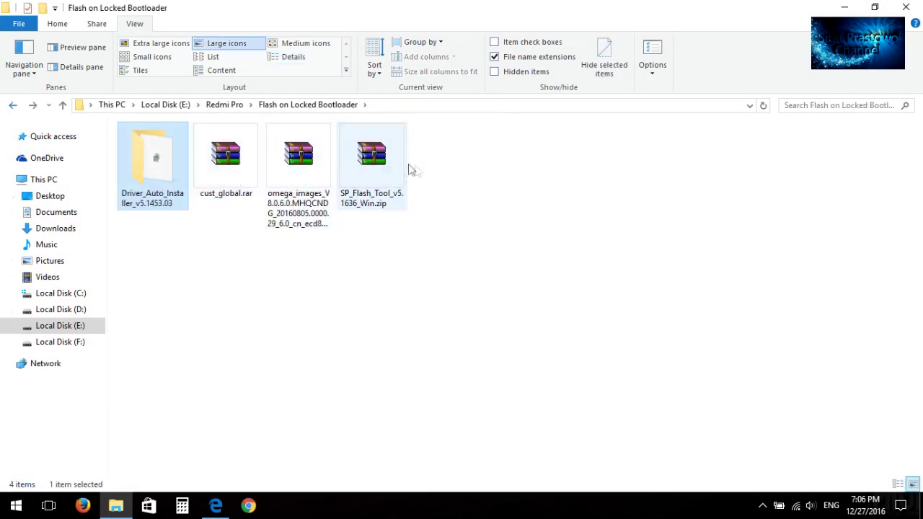
# - Extract cust_global.rar directly into the Flash on Locked Bootloader folder and select the extracted cust.img
pyautogui.click(223, 160)
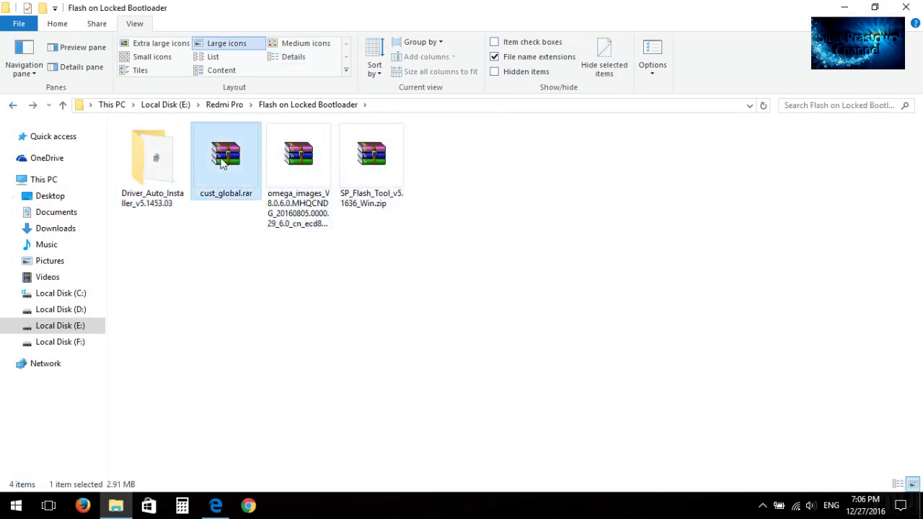
pyautogui.rightClick(230, 158)
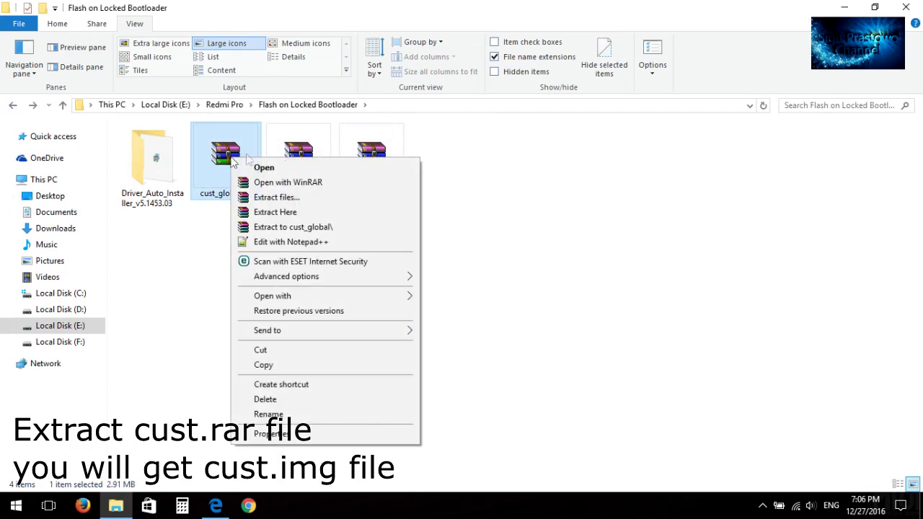
pyautogui.click(295, 212)
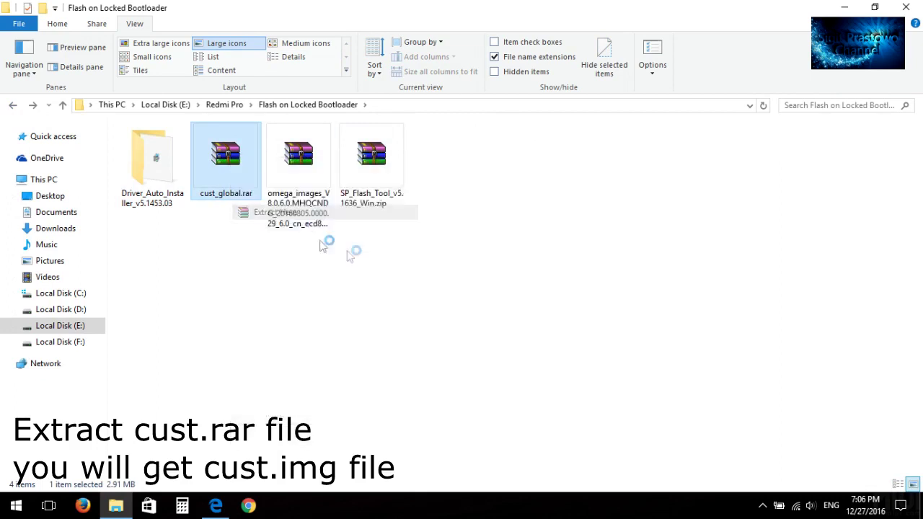
pyautogui.click(221, 171)
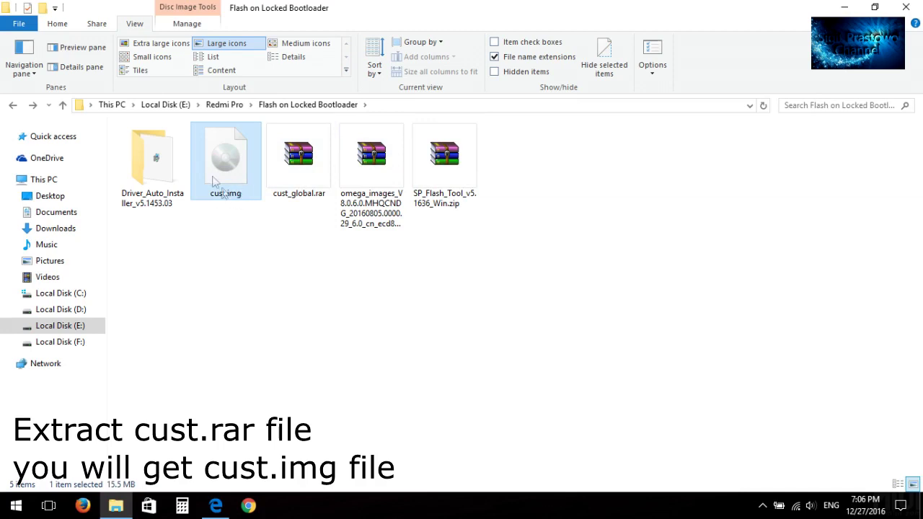
# - Extract the omega_images ROM .tar archive directly into the Flash on Locked Bootloader folder
pyautogui.click(365, 170)
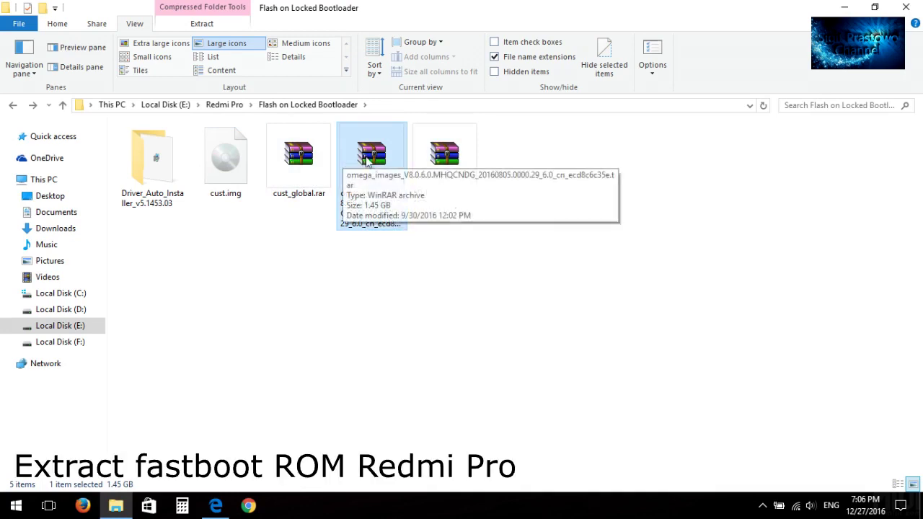
pyautogui.rightClick(368, 163)
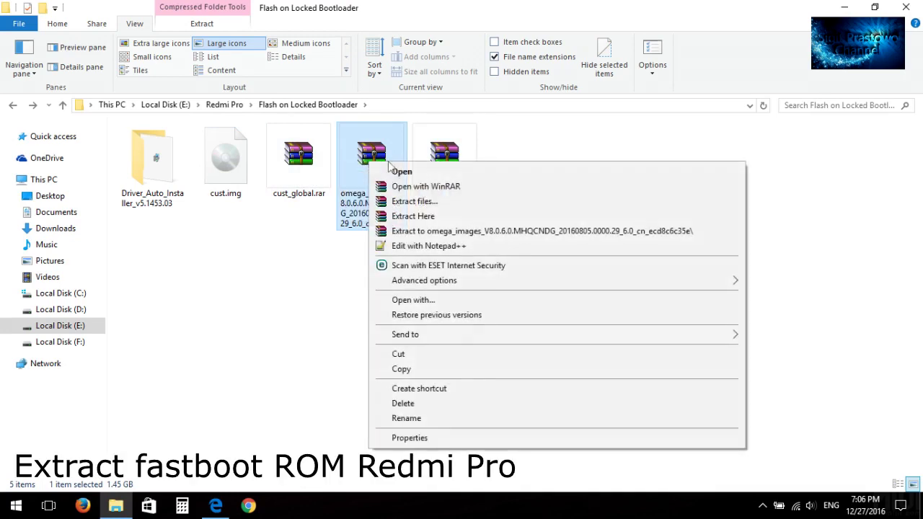
pyautogui.click(439, 216)
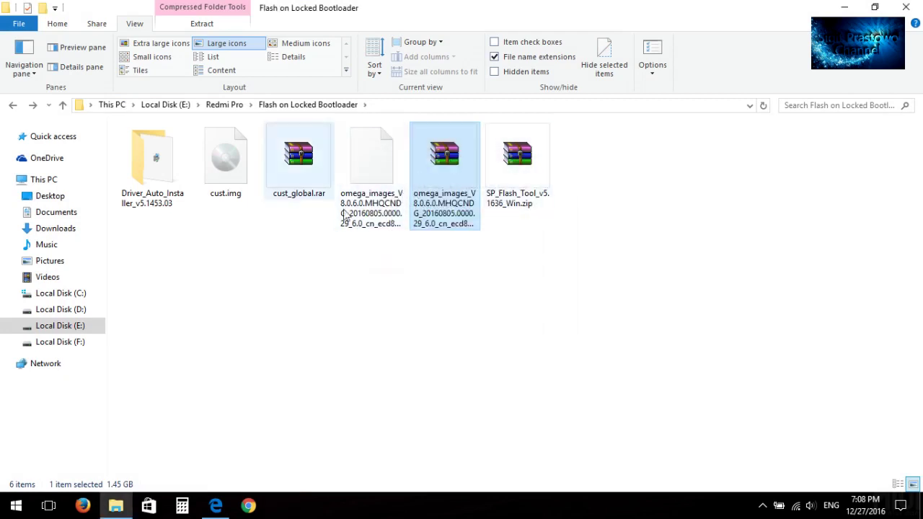
# - Rename the extracted omega_images ROM file by adding .zip to the end of its name, accepting the extension change
pyautogui.click(368, 177)
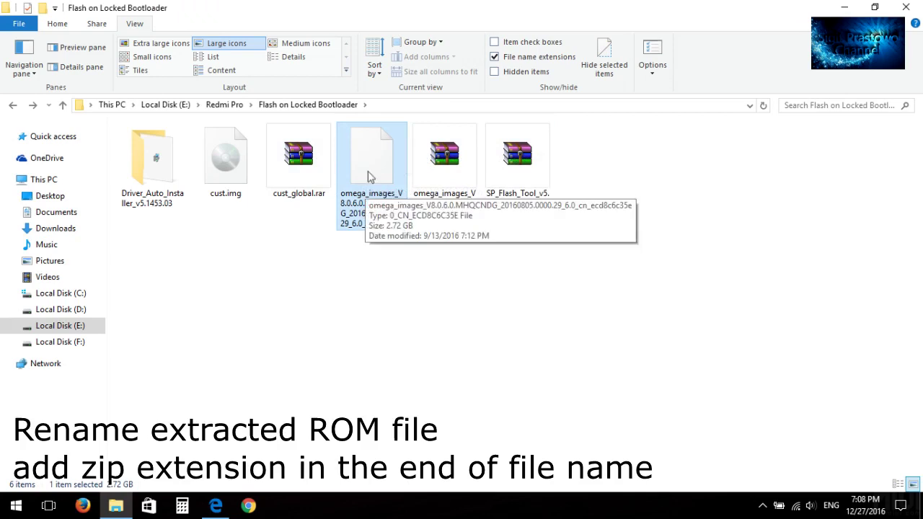
pyautogui.click(386, 211)
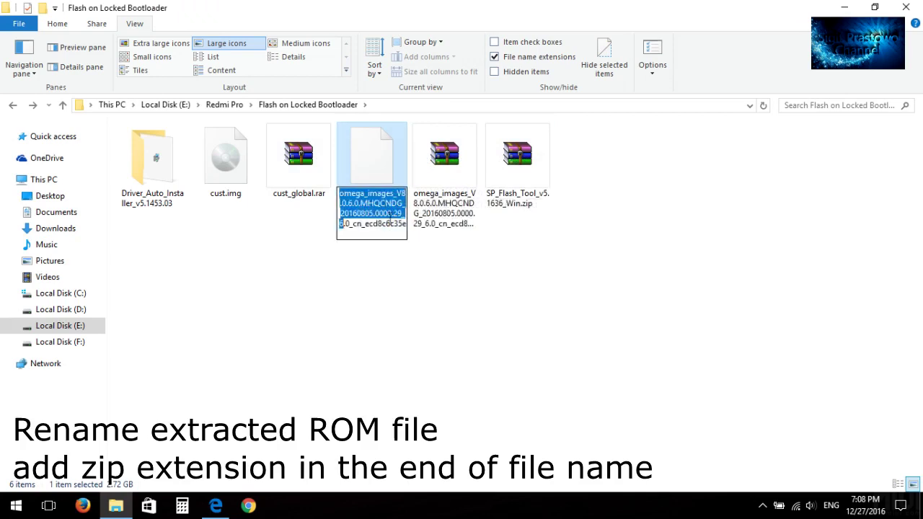
pyautogui.click(404, 224)
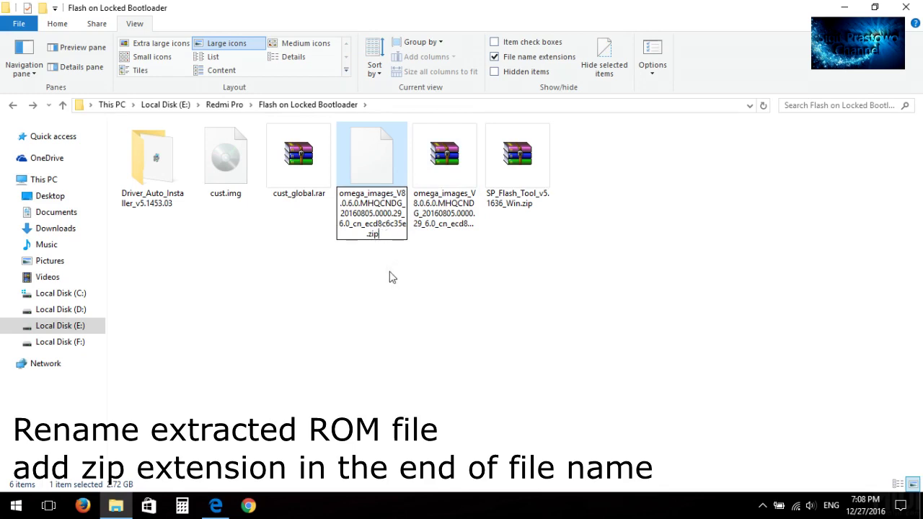
pyautogui.press('Return')
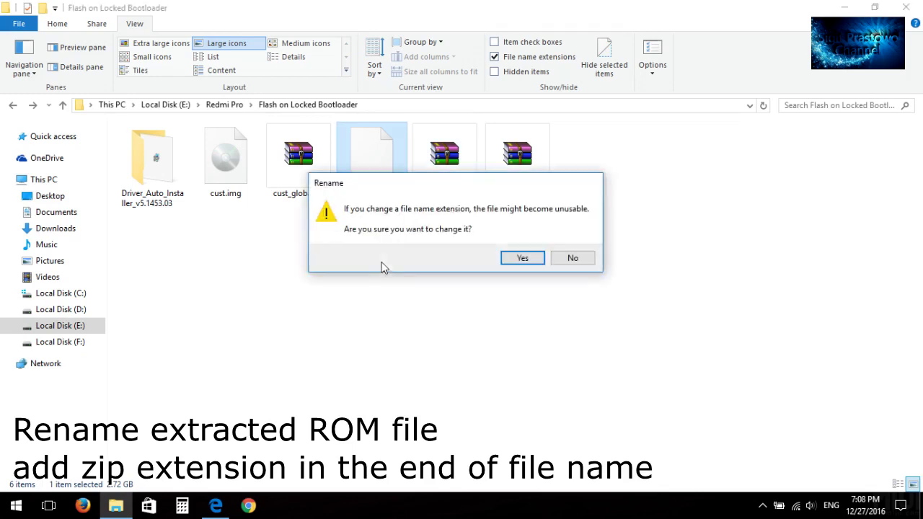
pyautogui.click(524, 260)
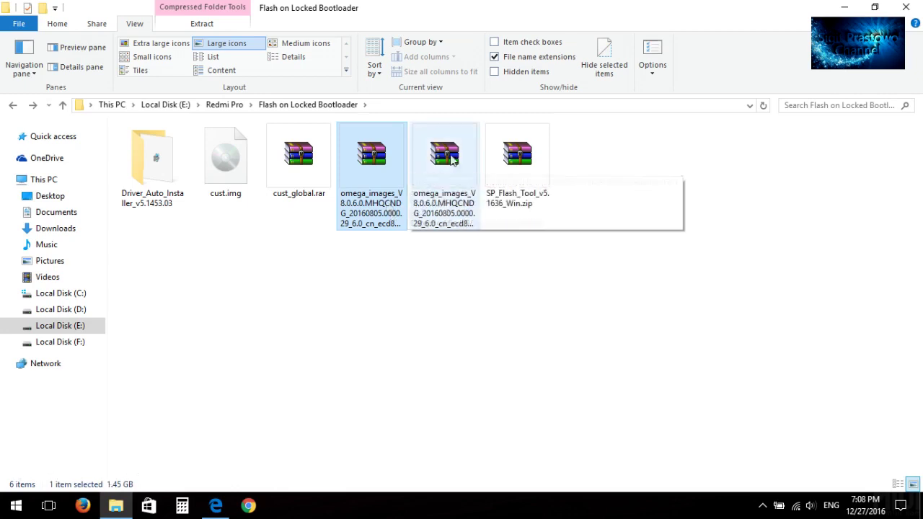
# - Extract the omega_images ROM .zip archive directly into the current folder
pyautogui.click(450, 159)
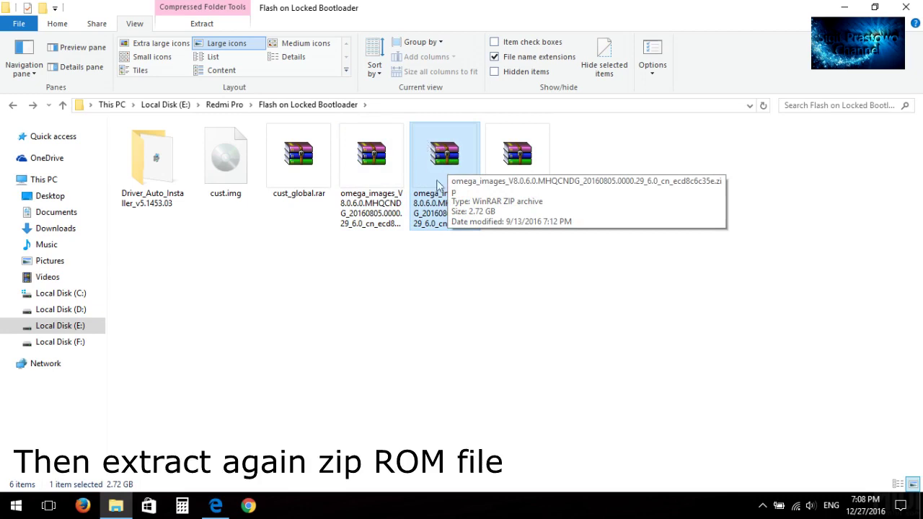
pyautogui.rightClick(440, 149)
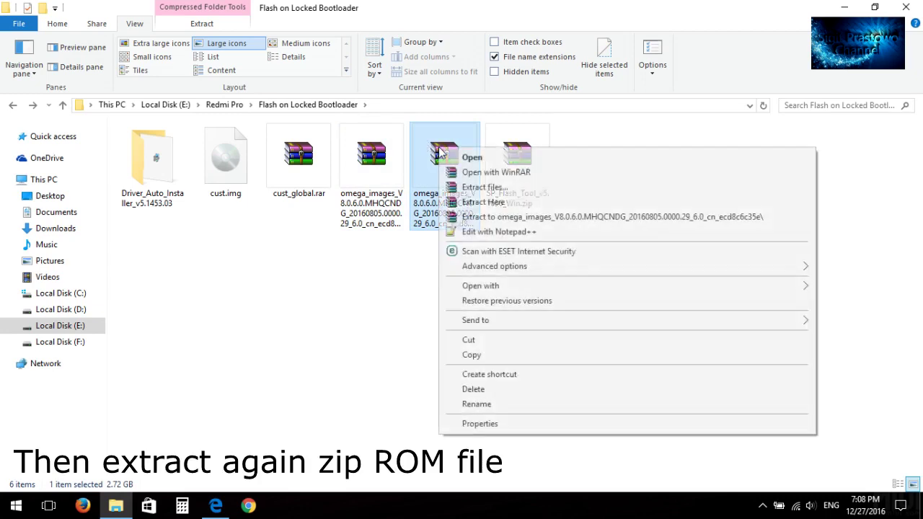
pyautogui.click(499, 204)
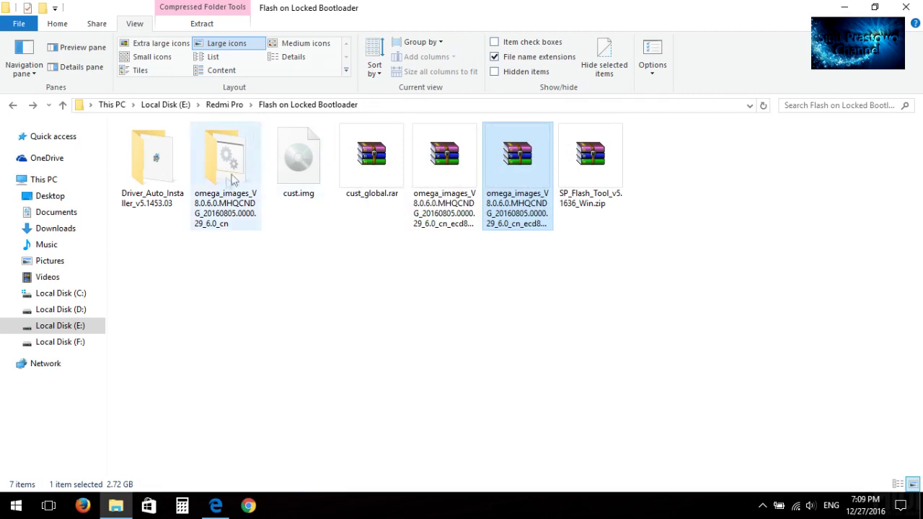
# - Examine the ROM files in the images subfolder of the extracted omega_images_V8.0.6.0.MHQCNDG_20160805.0000.29_6.0_cn folder
pyautogui.moveTo(241, 175)
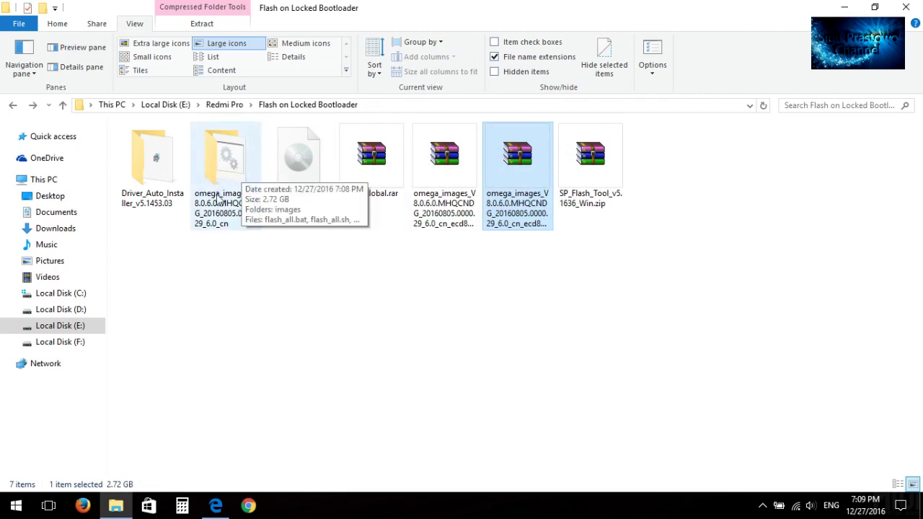
pyautogui.doubleClick(225, 163)
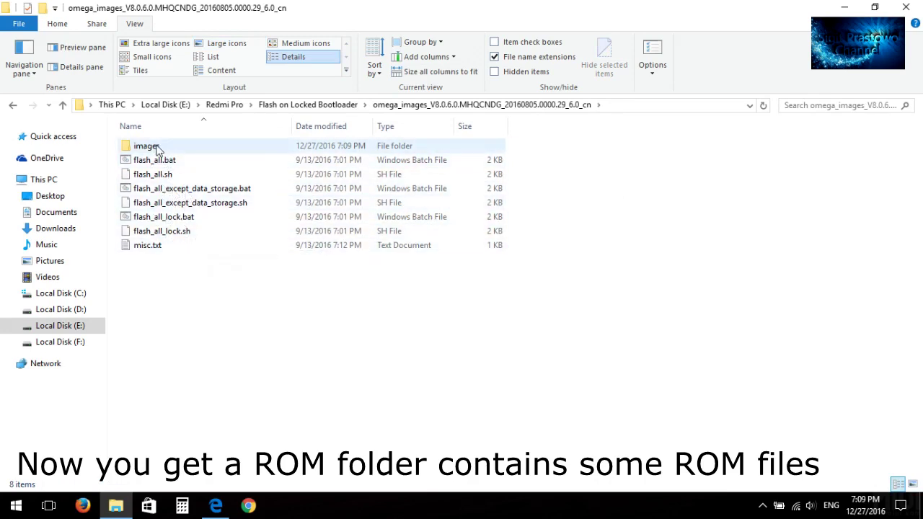
pyautogui.doubleClick(152, 147)
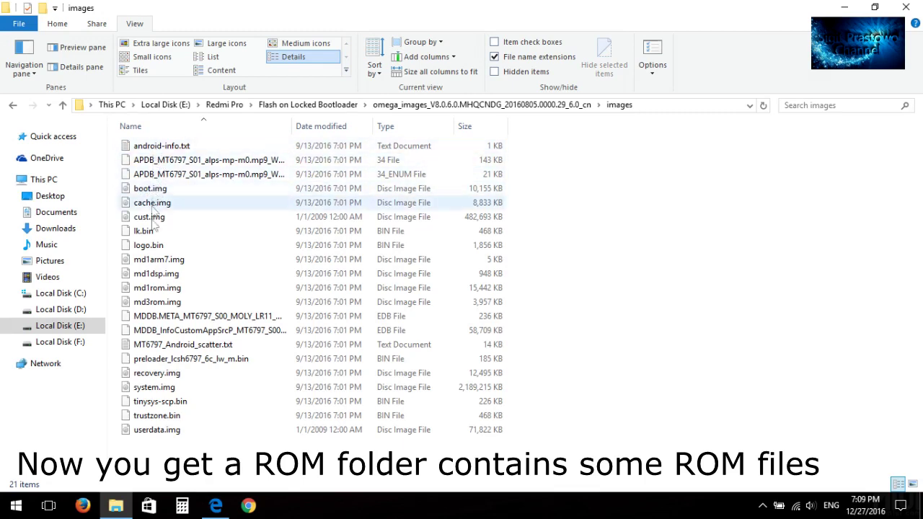
pyautogui.click(148, 220)
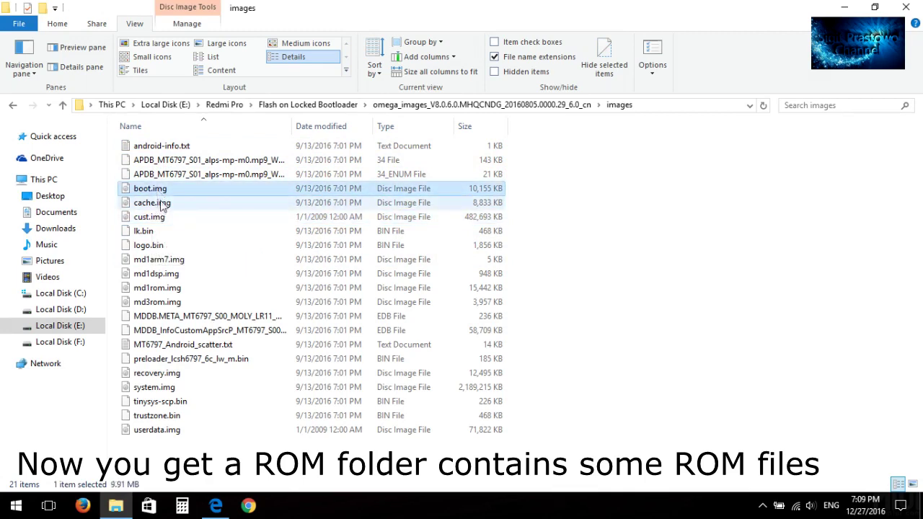
# - Copy cust.img from the Flash on Locked Bootloader folder into the ROM's images subfolder, replacing the existing cust.img
pyautogui.click(13, 106)
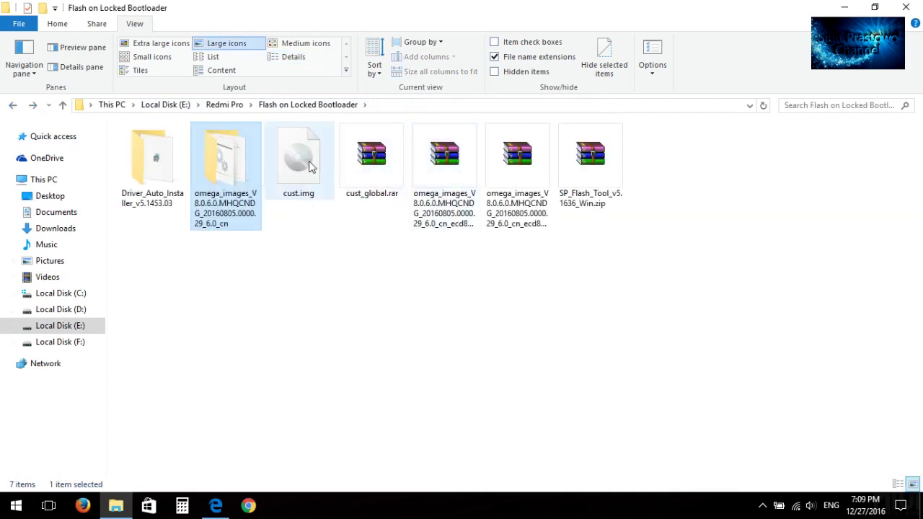
pyautogui.click(308, 165)
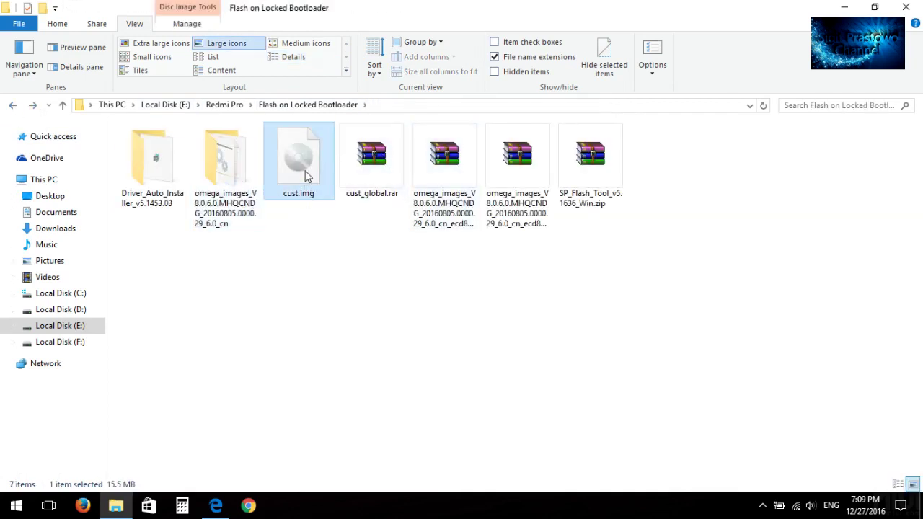
pyautogui.rightClick(303, 163)
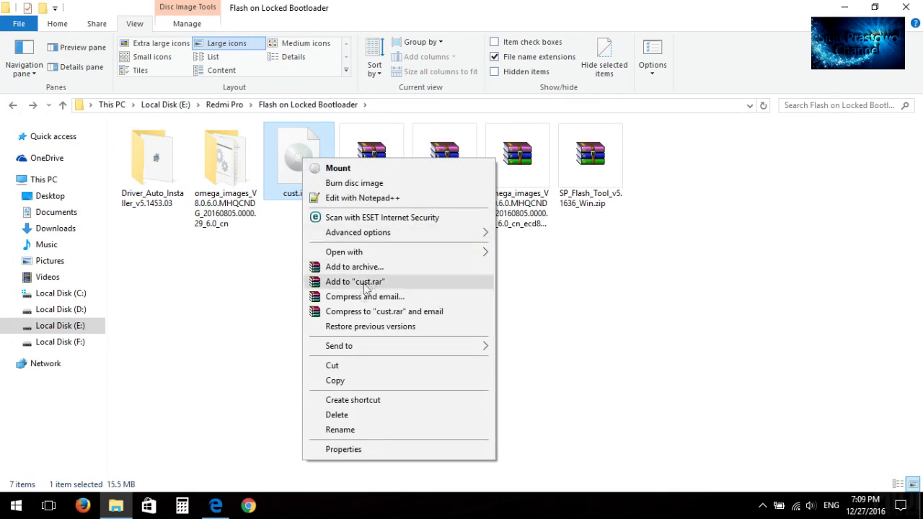
pyautogui.click(336, 380)
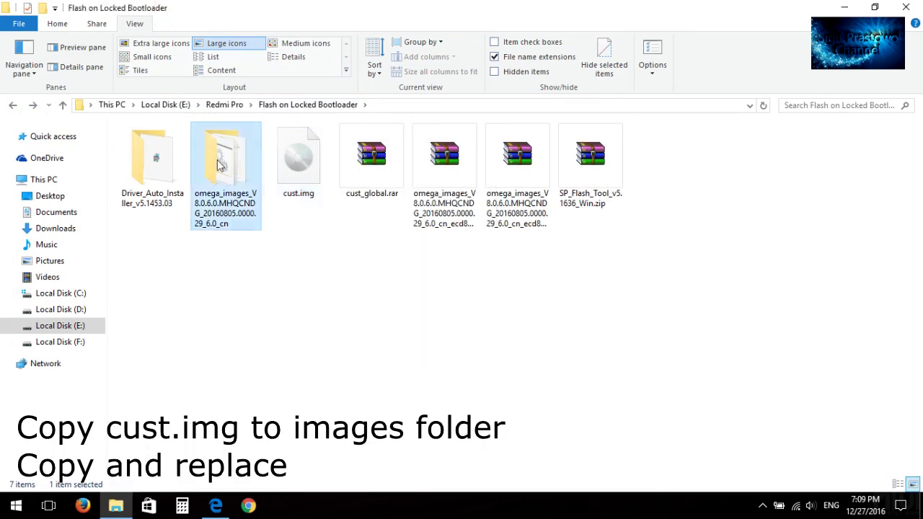
pyautogui.doubleClick(208, 160)
pyautogui.doubleClick(193, 151)
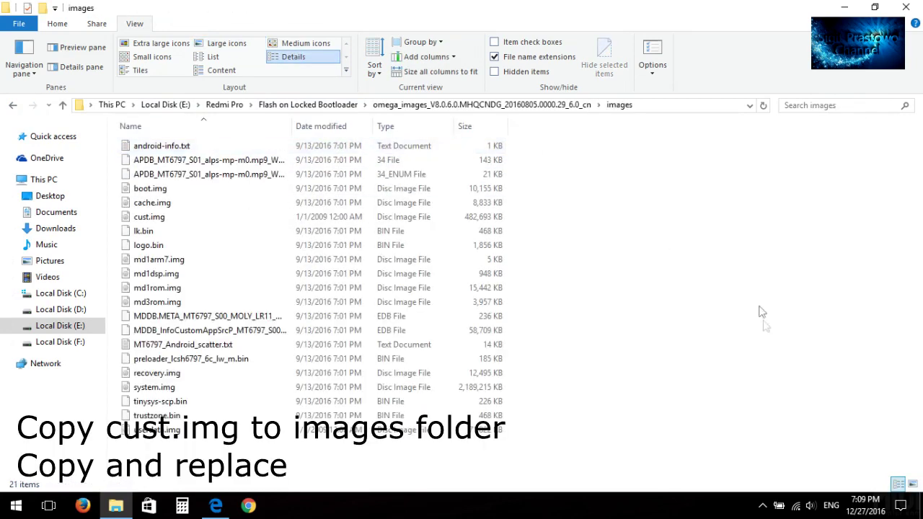
pyautogui.rightClick(604, 270)
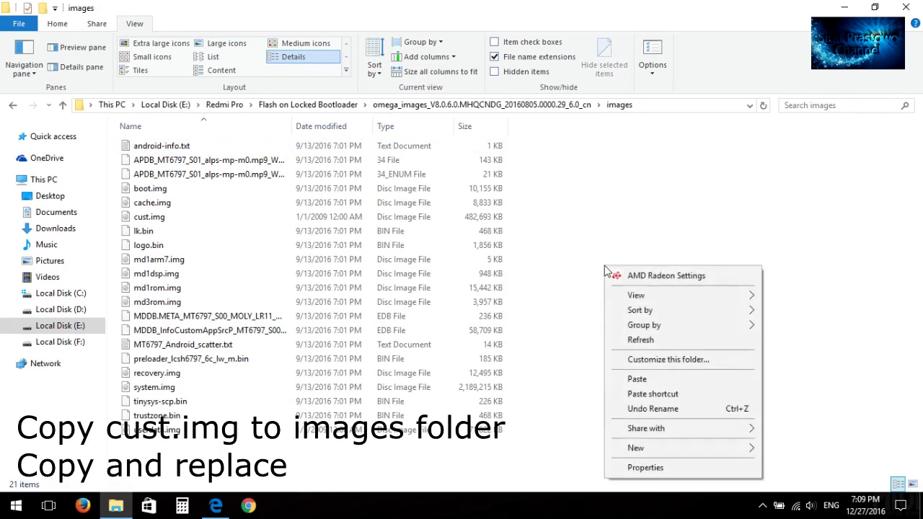
pyautogui.click(636, 380)
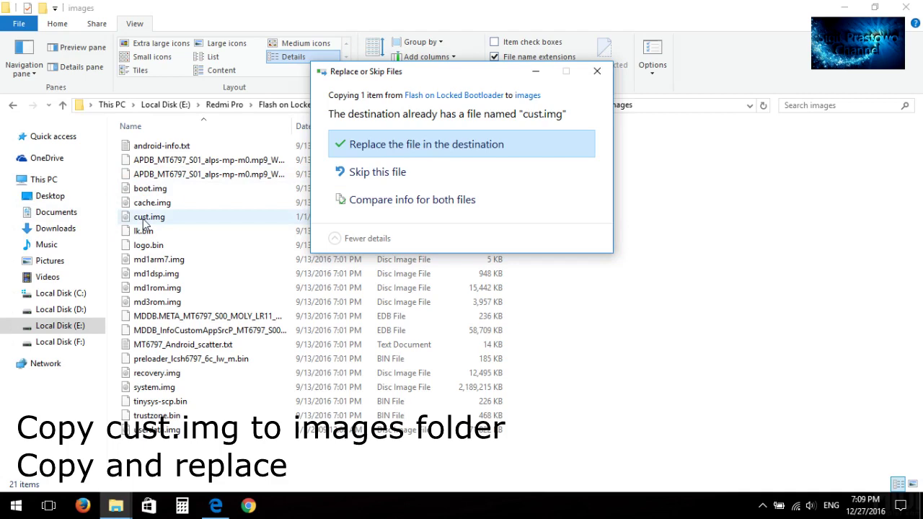
pyautogui.click(402, 148)
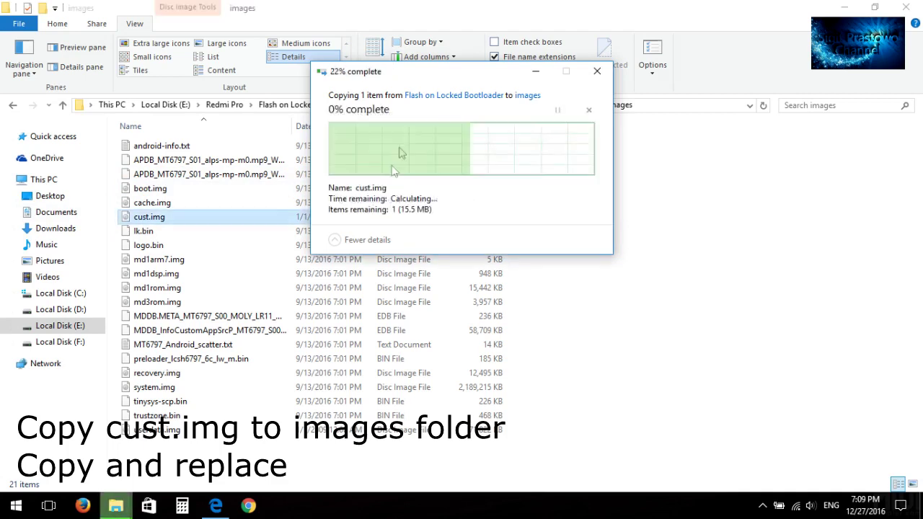
pyautogui.click(163, 204)
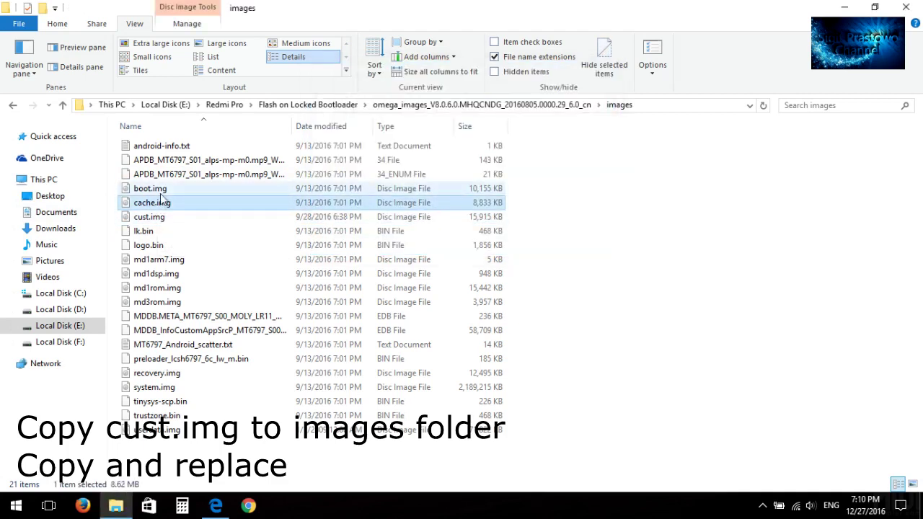
pyautogui.click(161, 189)
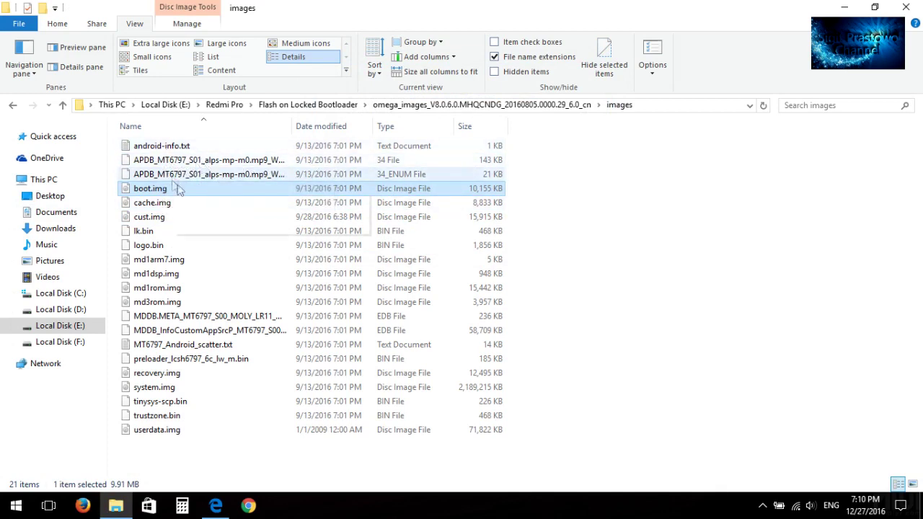
pyautogui.click(160, 345)
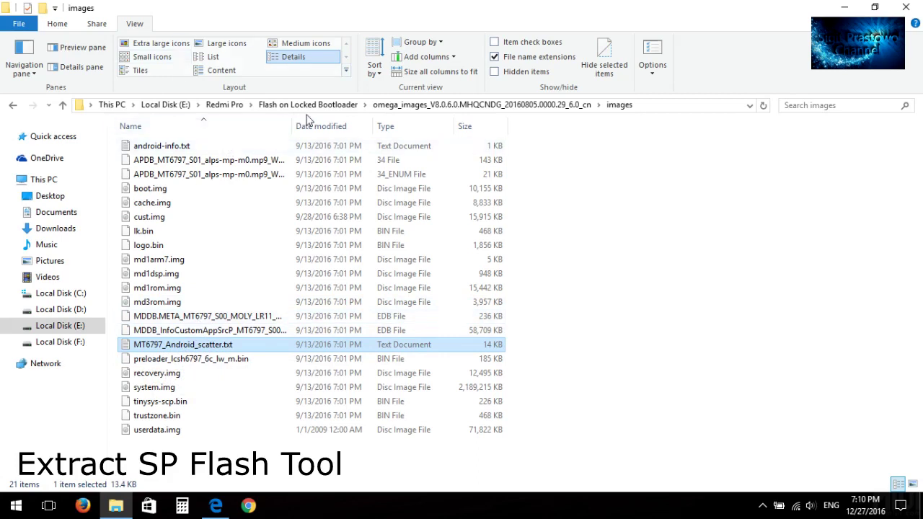
# - Extract SP_Flash_Tool_v5.1636_Win.zip directly into the Flash on Locked Bootloader folder and check the contents of the extracted folder
pyautogui.click(309, 105)
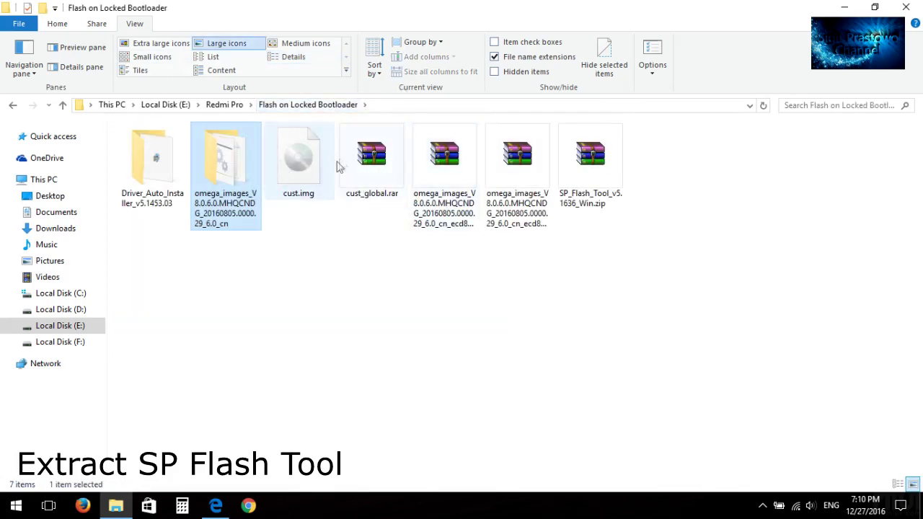
pyautogui.click(357, 177)
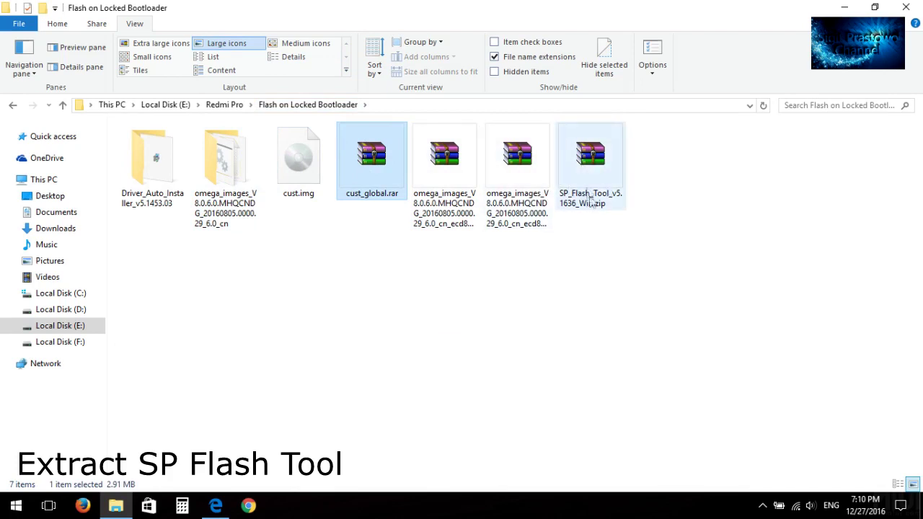
pyautogui.click(592, 179)
pyautogui.rightClick(577, 172)
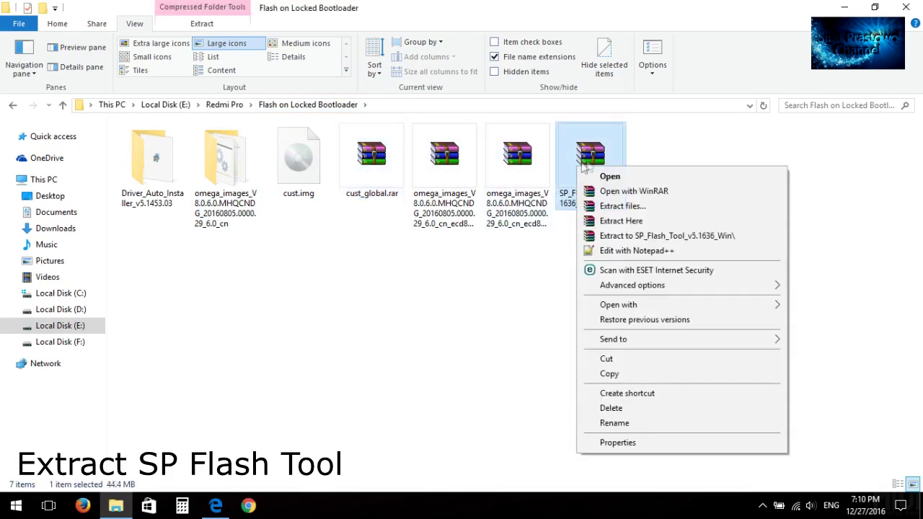
pyautogui.click(621, 218)
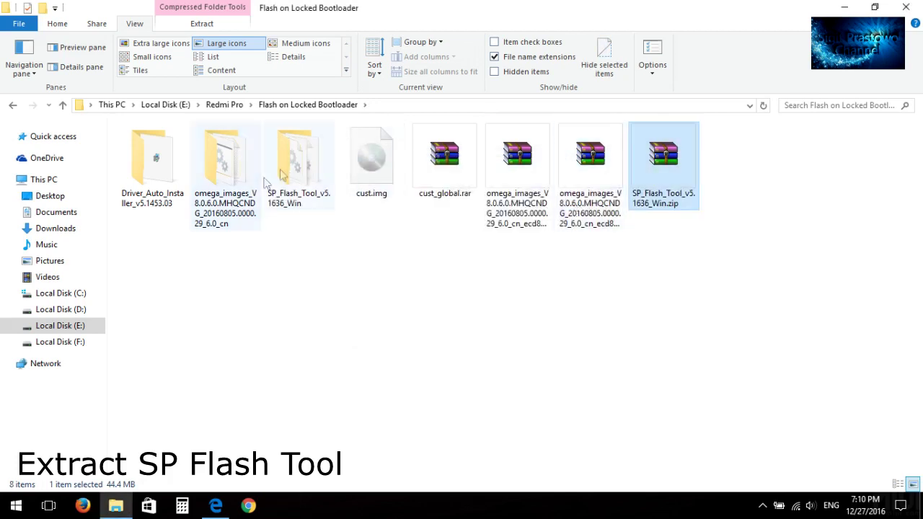
pyautogui.doubleClick(298, 162)
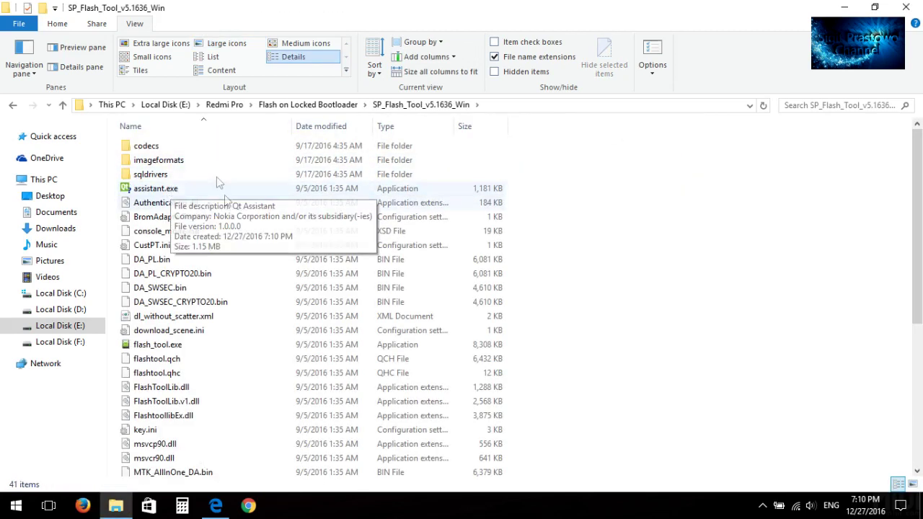
pyautogui.press('BackSpace')
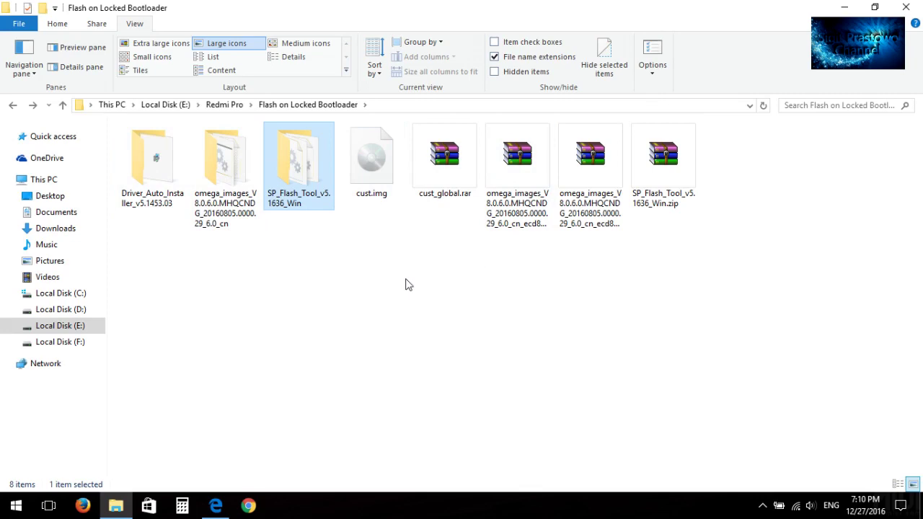
pyautogui.click(279, 284)
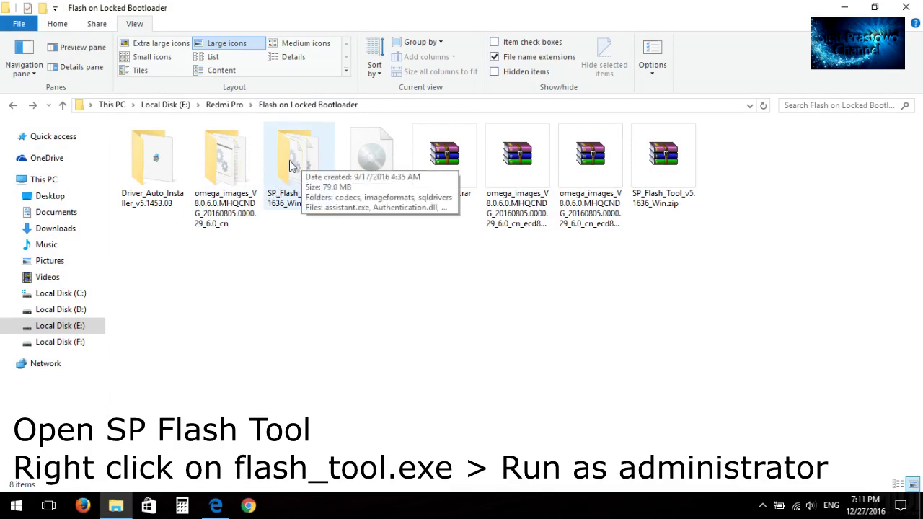
# - Run flash_tool.exe from the SP_Flash_Tool_v5.1636_Win folder as administrator and move its window so it fits on the screen
pyautogui.doubleClick(281, 177)
pyautogui.scroll(-3, 155, 241)
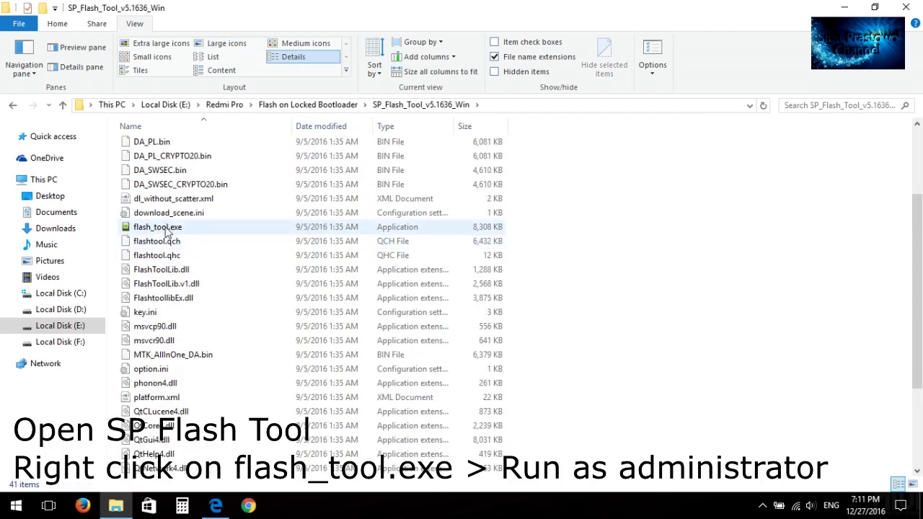
pyautogui.click(165, 229)
pyautogui.rightClick(165, 229)
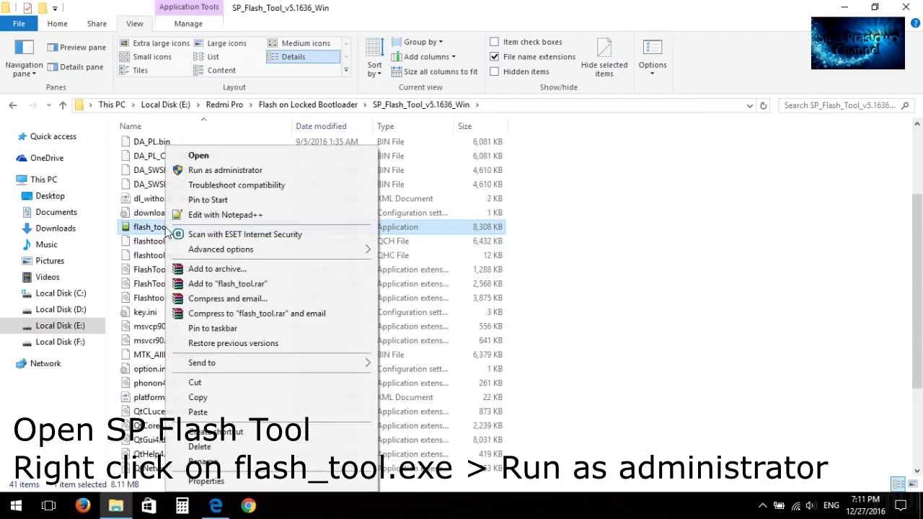
pyautogui.click(210, 175)
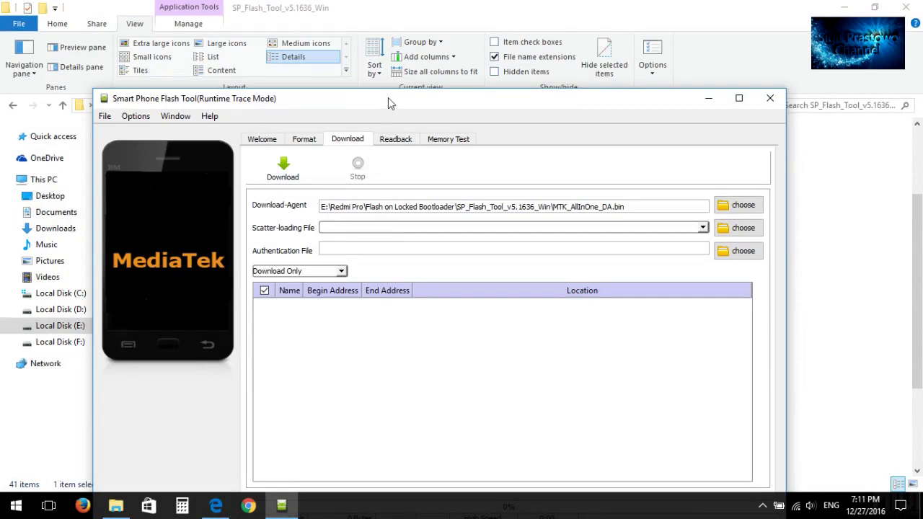
pyautogui.moveTo(388, 99); pyautogui.dragTo(411, 35)
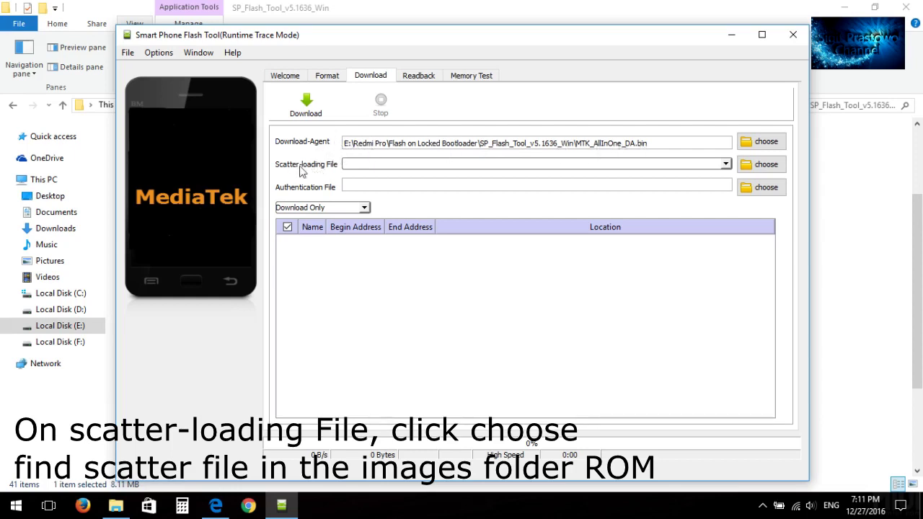
# - Load MT6797_Android_scatter.txt from the omega_images_V8.0.6.0 ROM's images folder on drive E as the scatter-loading file
pyautogui.click(763, 165)
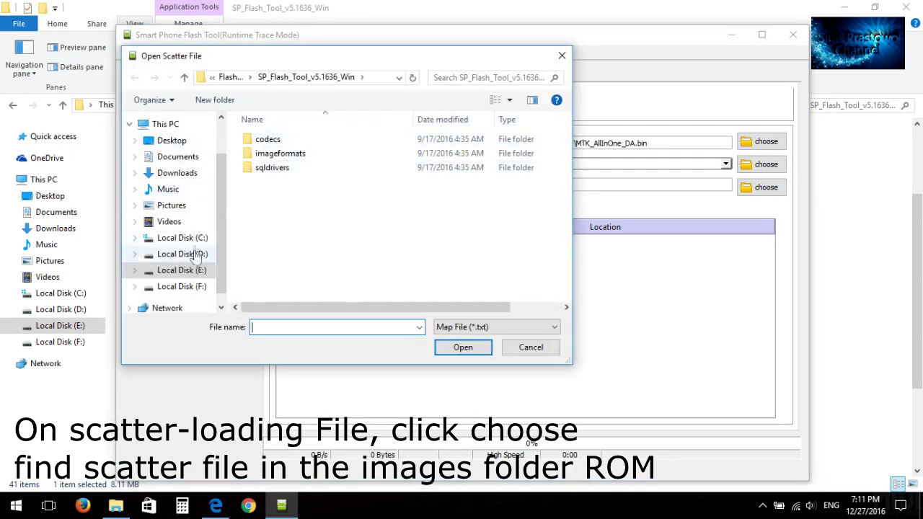
pyautogui.click(199, 272)
pyautogui.click(514, 195)
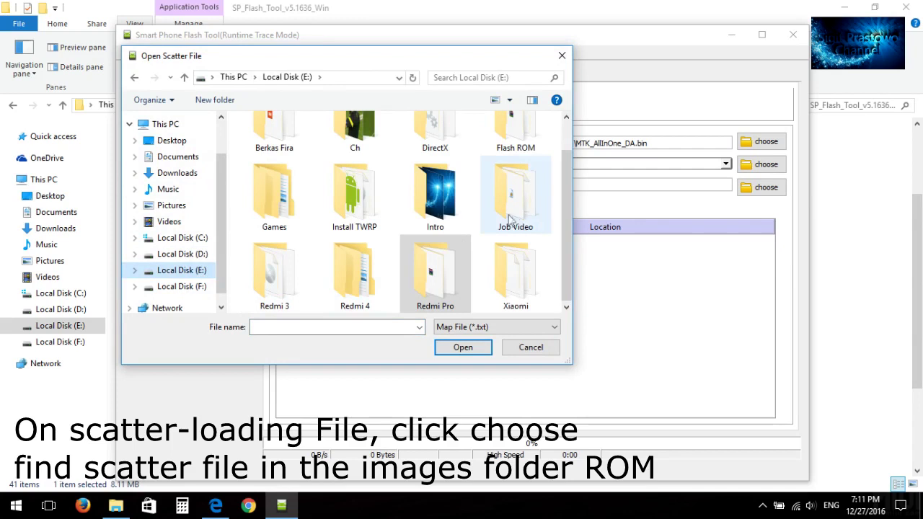
pyautogui.doubleClick(462, 273)
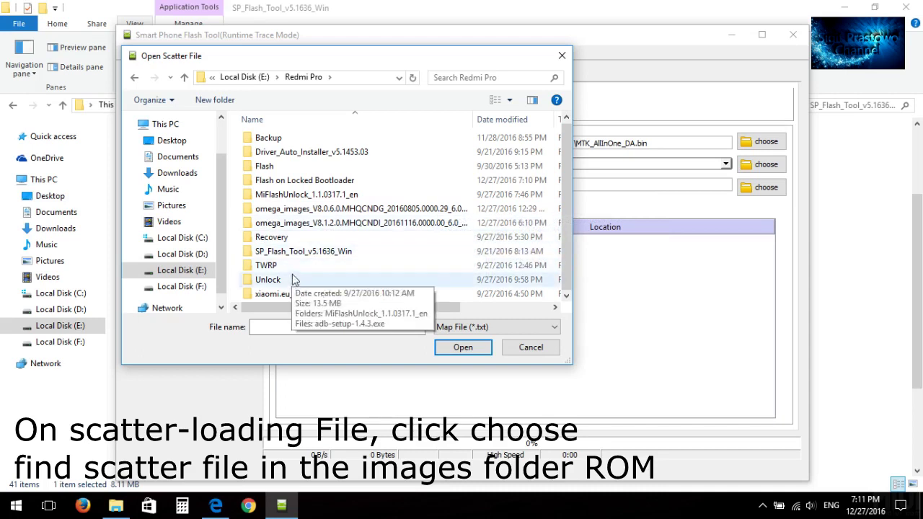
pyautogui.doubleClick(300, 180)
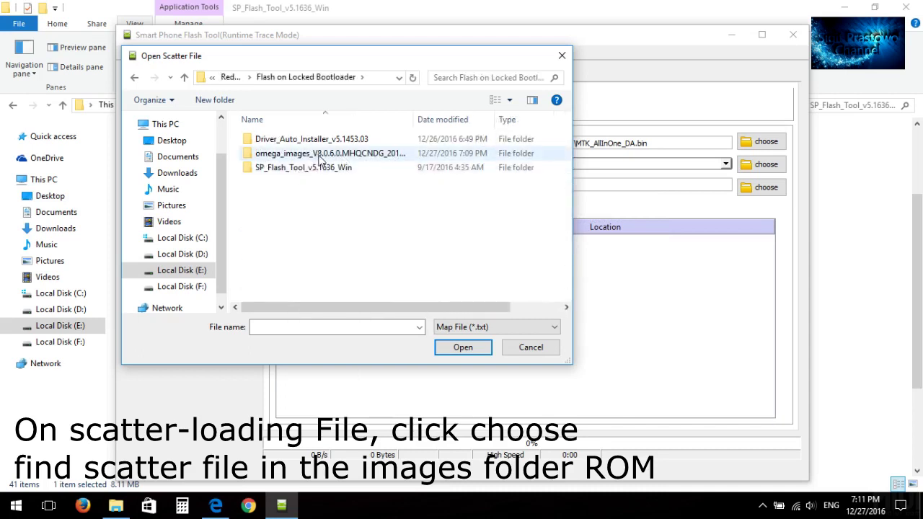
pyautogui.doubleClick(323, 155)
pyautogui.doubleClick(289, 139)
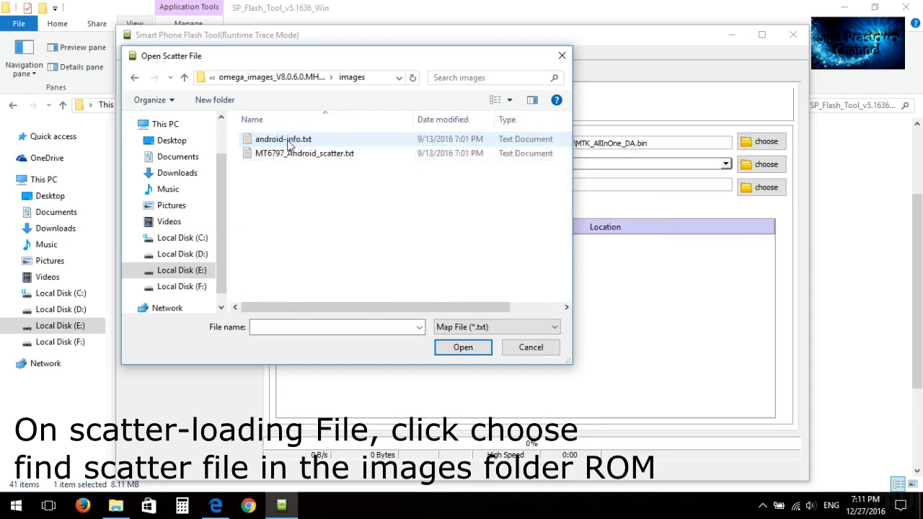
pyautogui.click(306, 154)
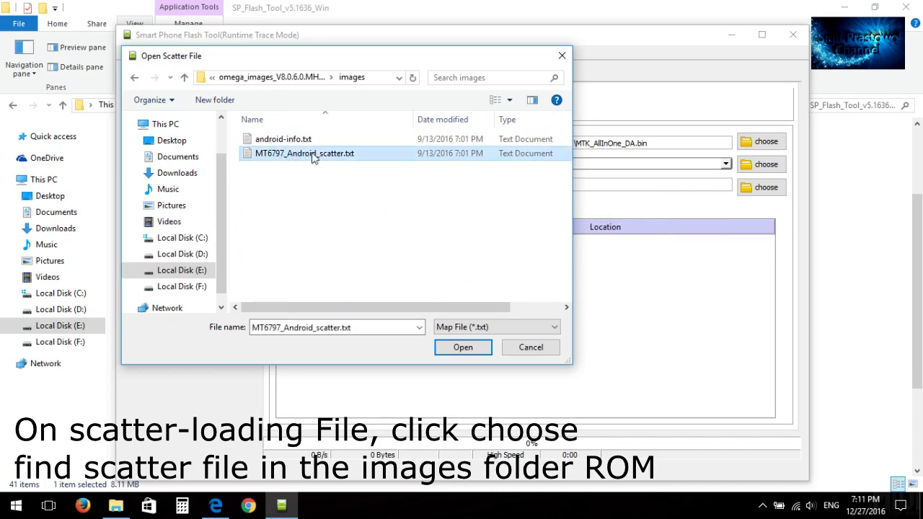
pyautogui.click(461, 349)
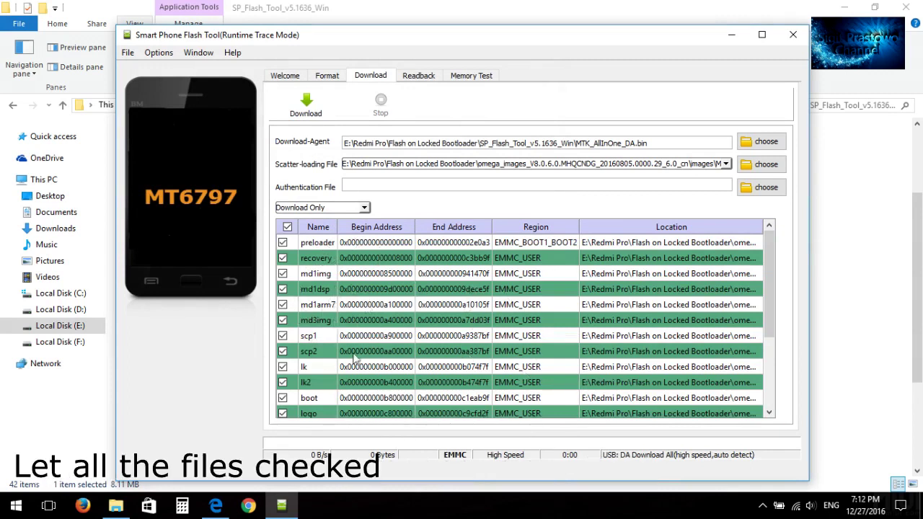
# - Review the partition list with every file left checked, and choose Download Only as the flashing mode
pyautogui.scroll(-2, 346, 364)
pyautogui.scroll(1, 321, 378)
pyautogui.scroll(-1, 312, 390)
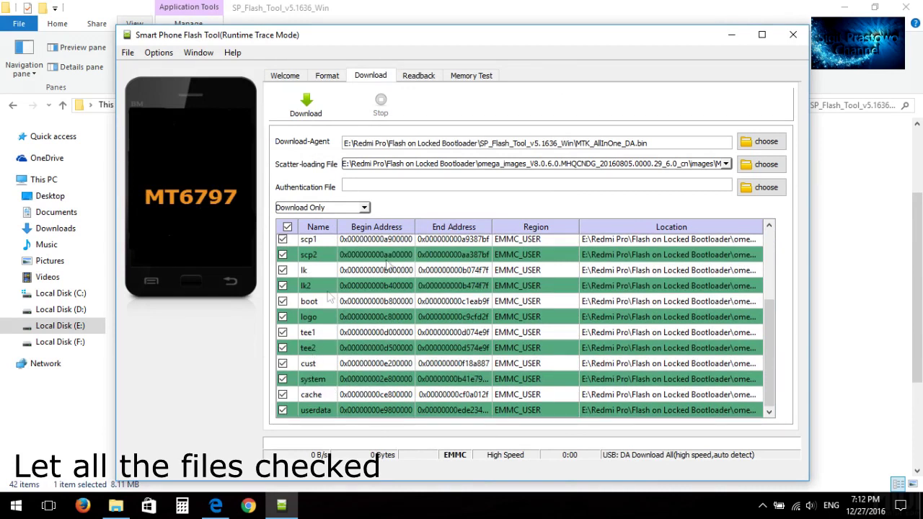
pyautogui.click(354, 209)
pyautogui.click(323, 209)
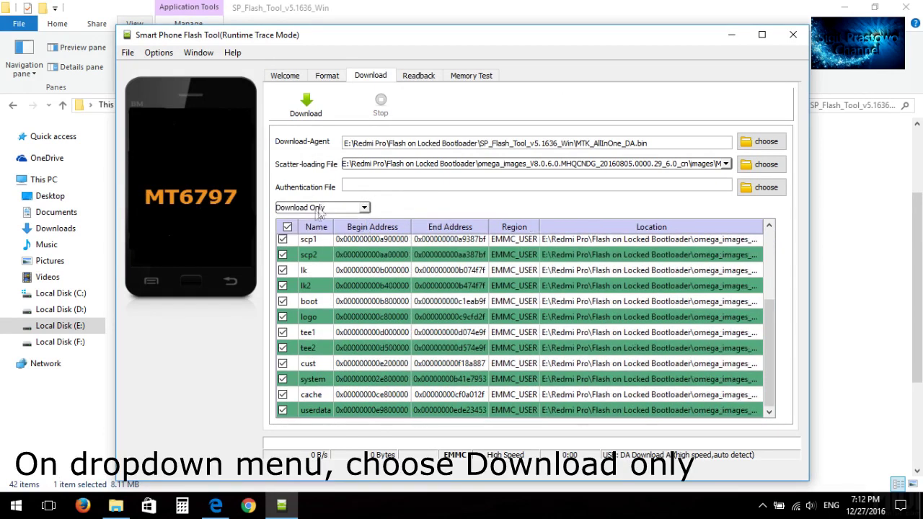
pyautogui.click(366, 208)
pyautogui.click(329, 238)
pyautogui.scroll(2, 369, 317)
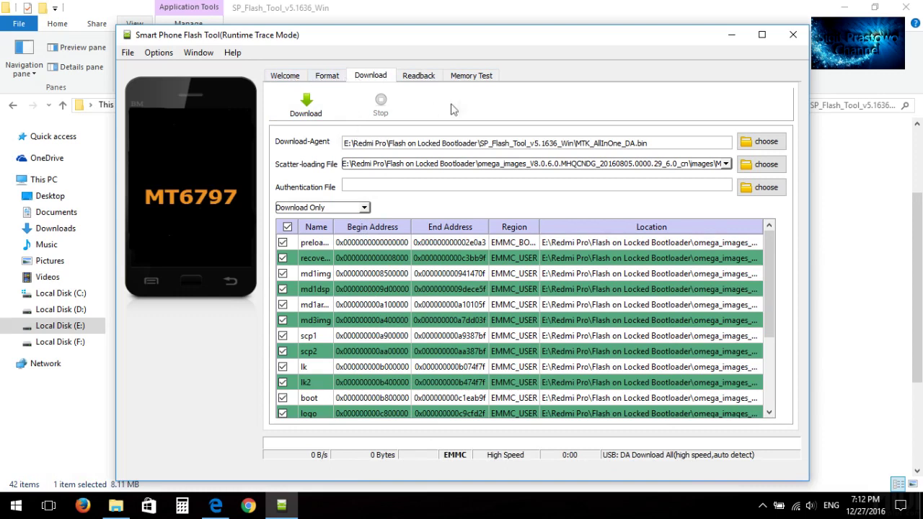
# - Start the download to flash the ROM to the phone, dismiss the completion message, and close SP Flash Tool
pyautogui.click(307, 104)
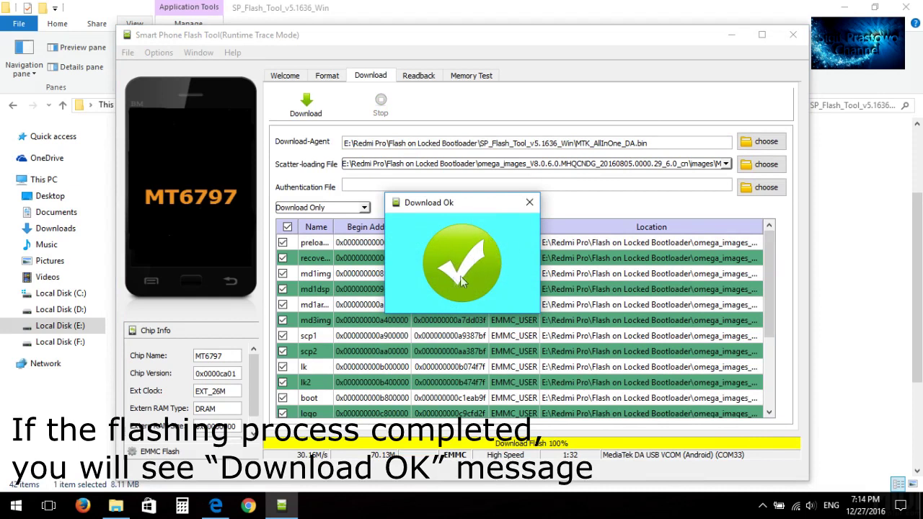
pyautogui.click(530, 203)
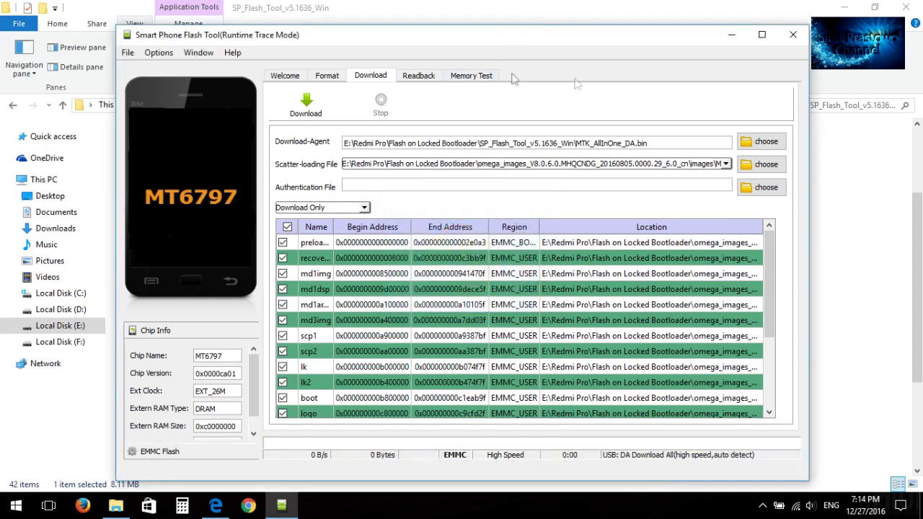
pyautogui.click(792, 35)
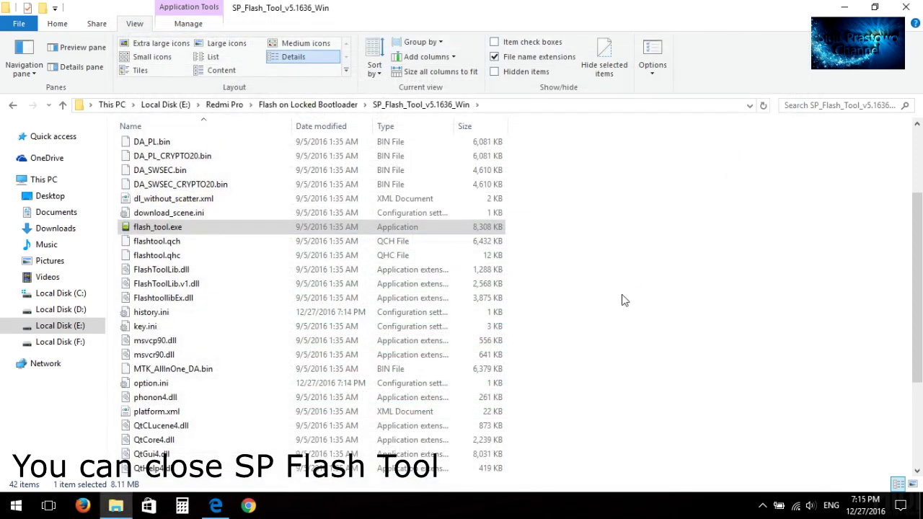